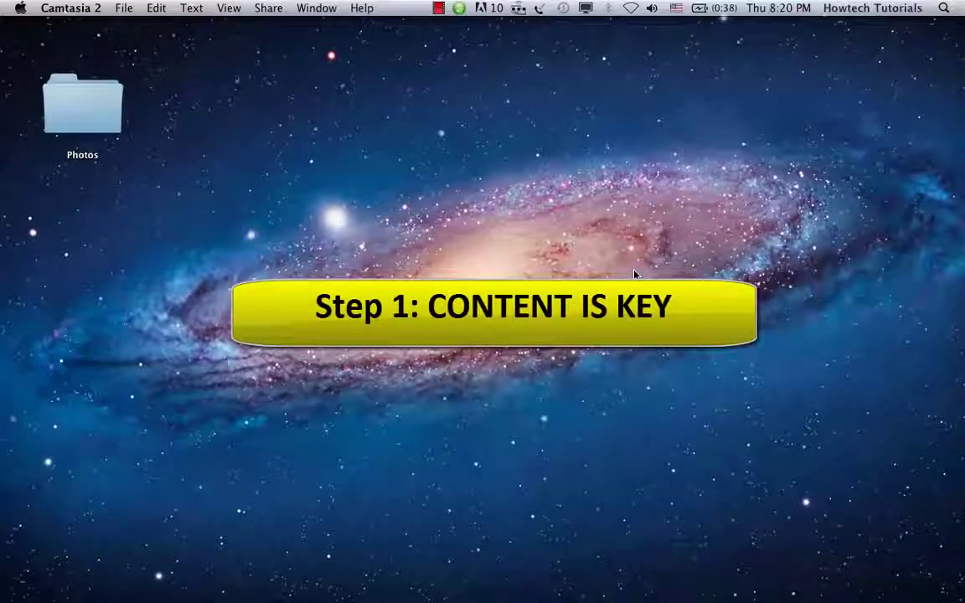
Step: Replace the daisy picture with the gothic photo, resized to portrait proportions and moved
{"action": "mouse_move", "coordinate": [459, 578]}
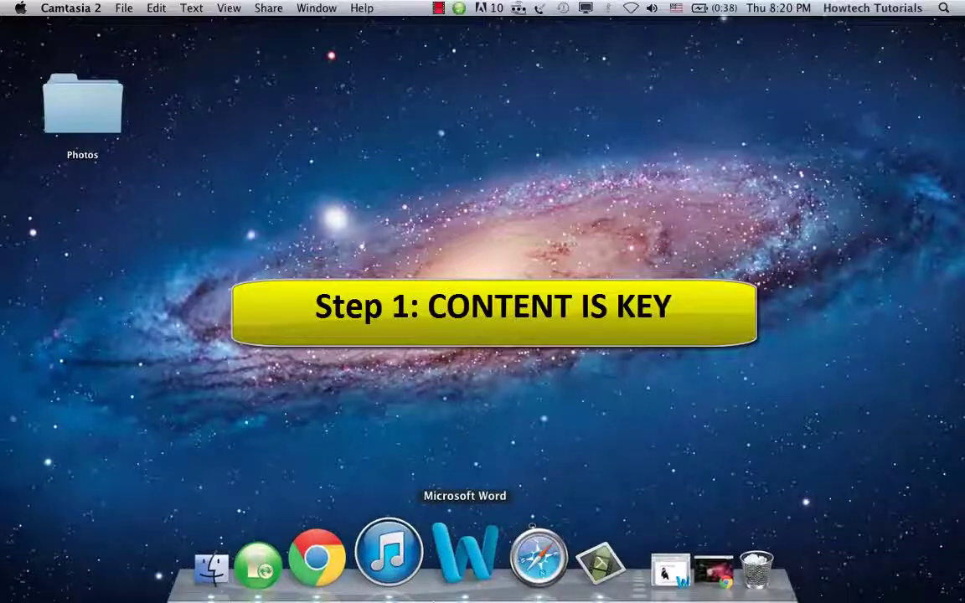
{"action": "left_click", "coordinate": [579, 558]}
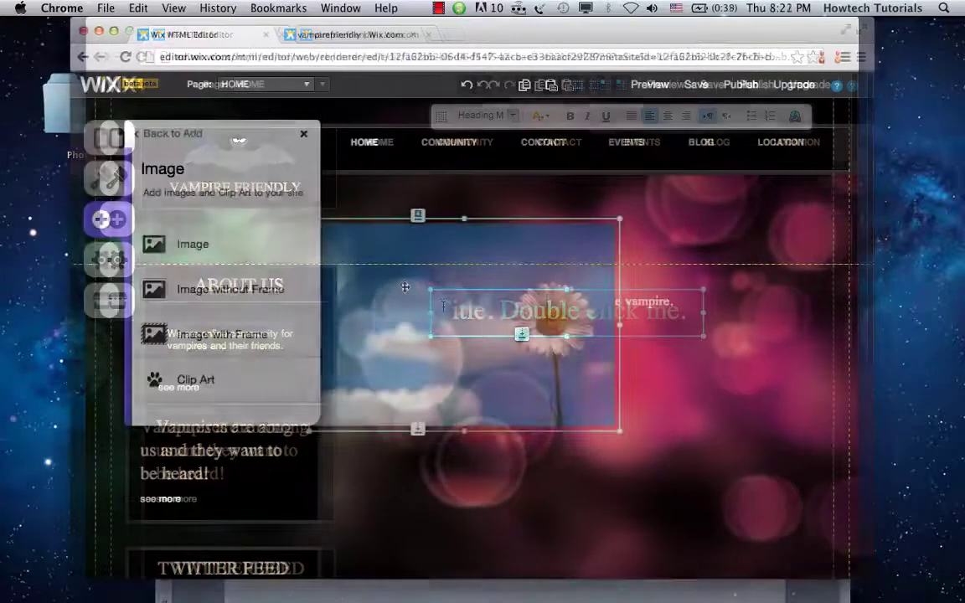
{"action": "left_click", "coordinate": [478, 338]}
{"action": "left_click", "coordinate": [564, 286]}
{"action": "left_click", "coordinate": [666, 528]}
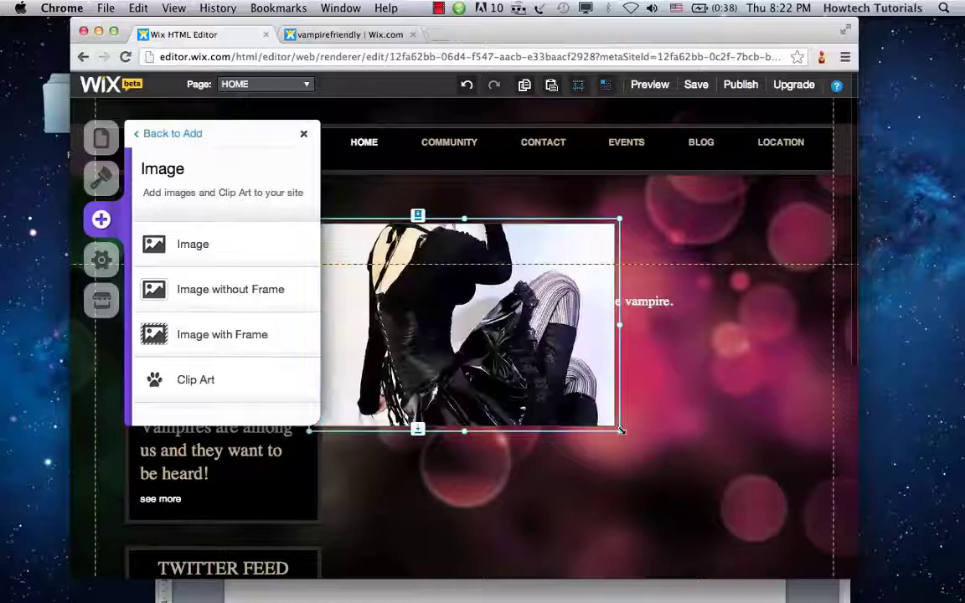
{"action": "left_click_drag", "start_coordinate": [621, 431], "coordinate": [463, 495]}
{"action": "left_click_drag", "start_coordinate": [388, 355], "coordinate": [544, 463]}
{"action": "left_click", "coordinate": [549, 314]}
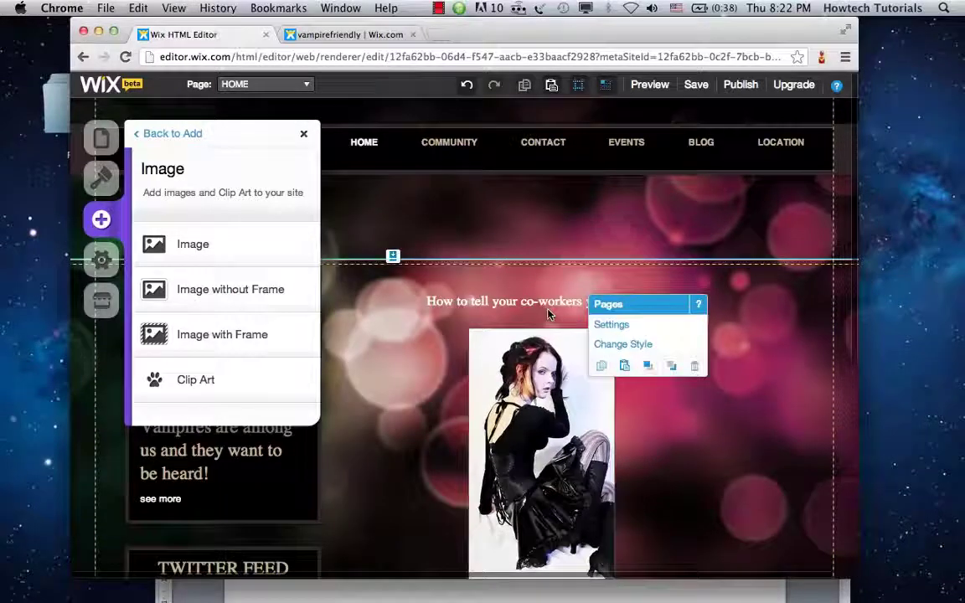
Step: Recolour the headline pinkish and place it just above the gothic photo
{"action": "left_click_drag", "start_coordinate": [549, 314], "coordinate": [549, 225]}
{"action": "left_click_drag", "start_coordinate": [536, 377], "coordinate": [520, 312]}
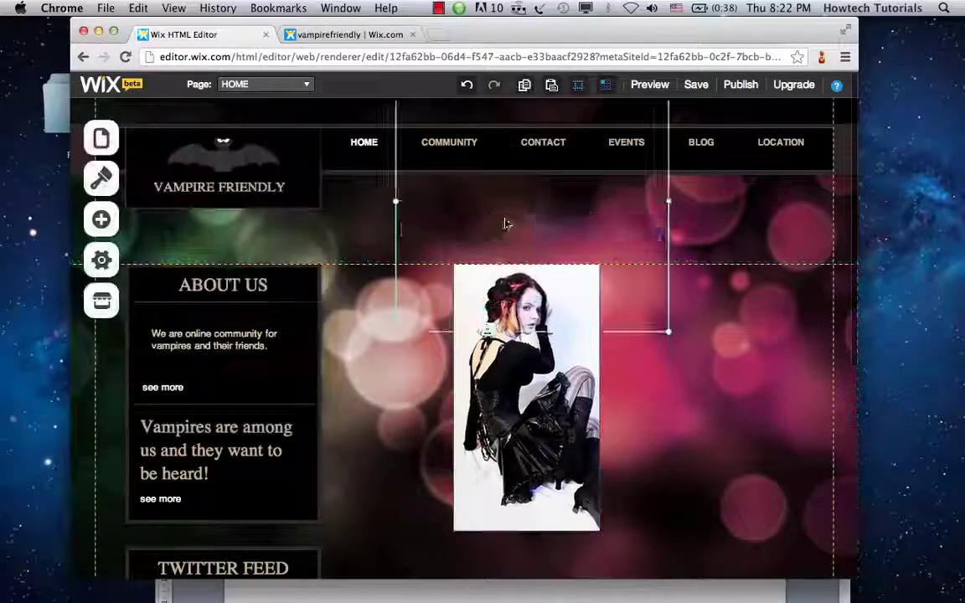
{"action": "double_click", "coordinate": [506, 224]}
{"action": "triple_click", "coordinate": [520, 215]}
{"action": "left_click", "coordinate": [507, 115]}
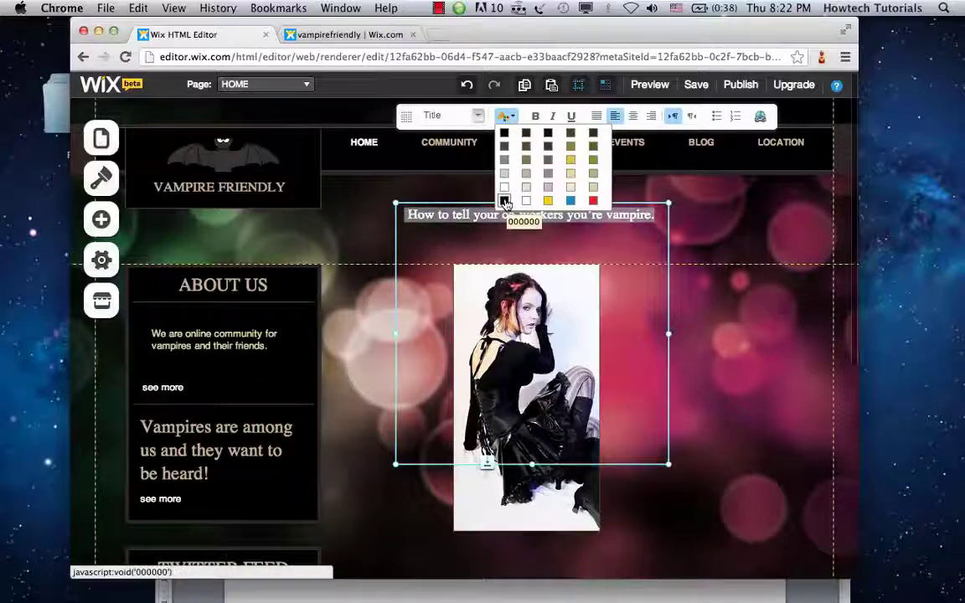
{"action": "left_click", "coordinate": [505, 202]}
{"action": "left_click", "coordinate": [505, 115]}
{"action": "left_click", "coordinate": [548, 187]}
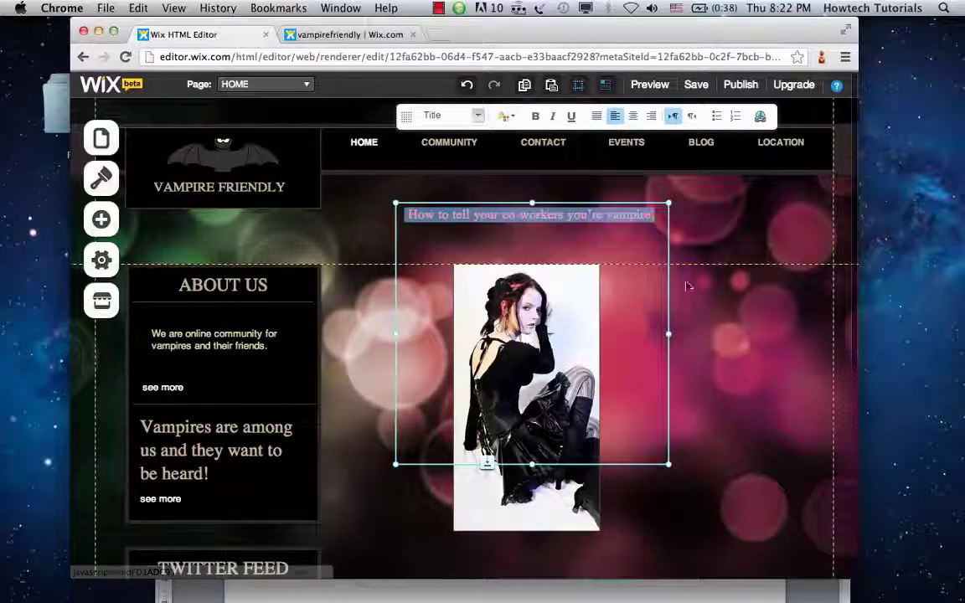
{"action": "left_click", "coordinate": [553, 327]}
{"action": "left_click_drag", "start_coordinate": [478, 215], "coordinate": [478, 241]}
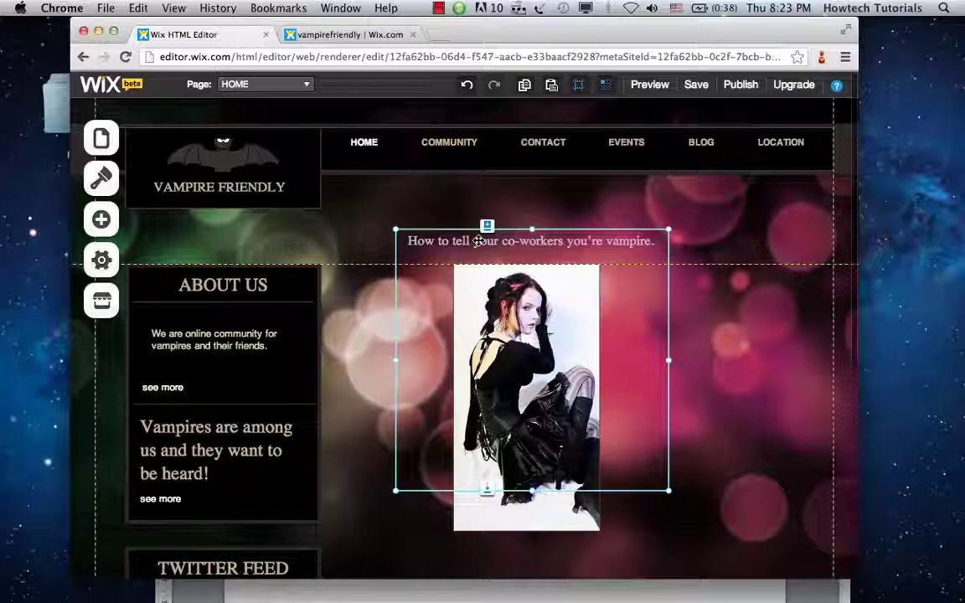
{"action": "left_click", "coordinate": [710, 455]}
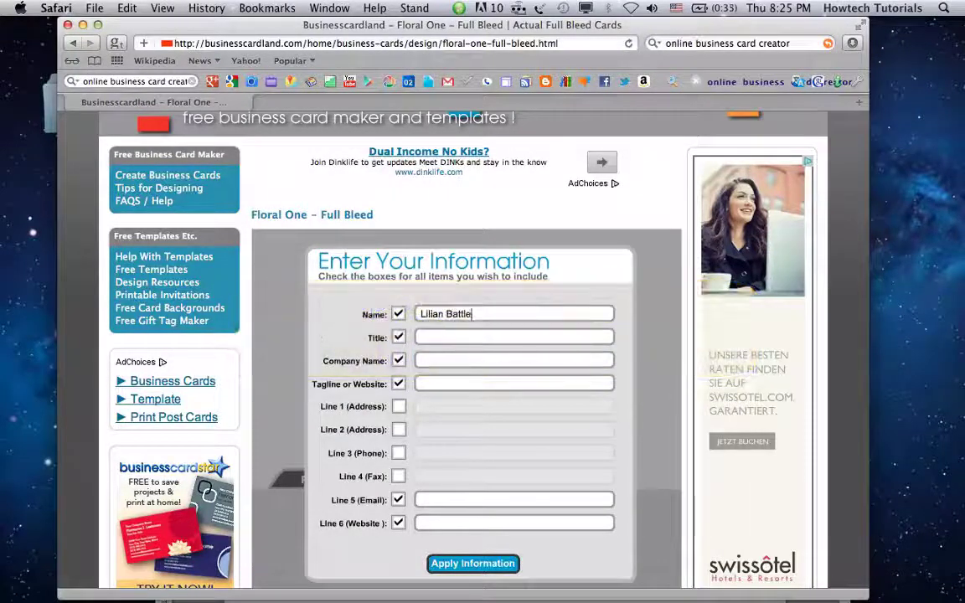
Step: Enter company name 'Vampire Friendly' and tagline 'Vampires are US' on the card form
{"action": "key", "text": "Tab"}
{"action": "type", "text": "Vampire Friendly"}
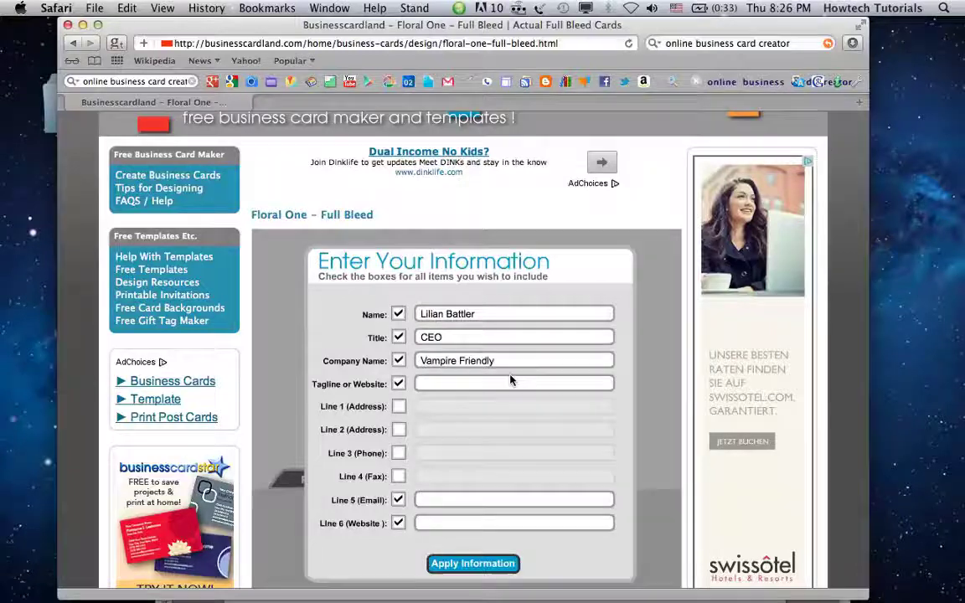
{"action": "key", "text": "Tab"}
{"action": "type", "text": "Vampires are US"}
{"action": "key", "text": "Tab"}
{"action": "key", "text": "Tab"}
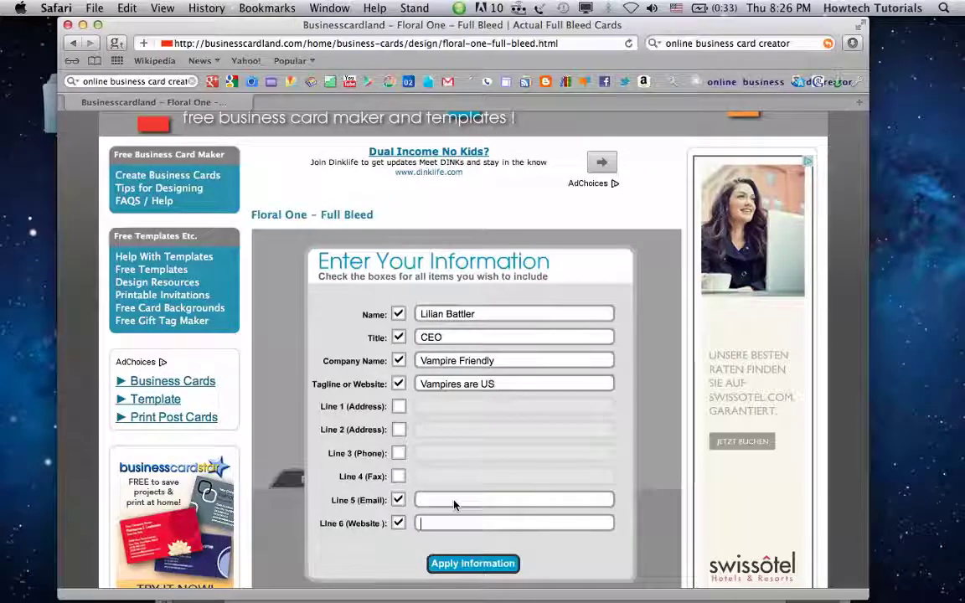
{"action": "key", "text": "Tab"}
{"action": "type", "text": "www.va"}
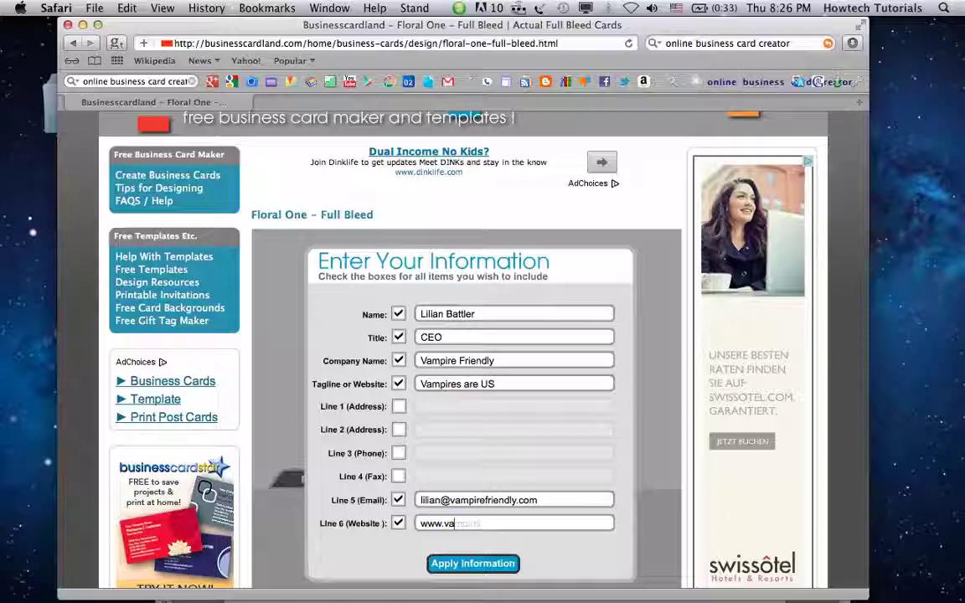
{"action": "type", "text": "mpirefriendly.com"}
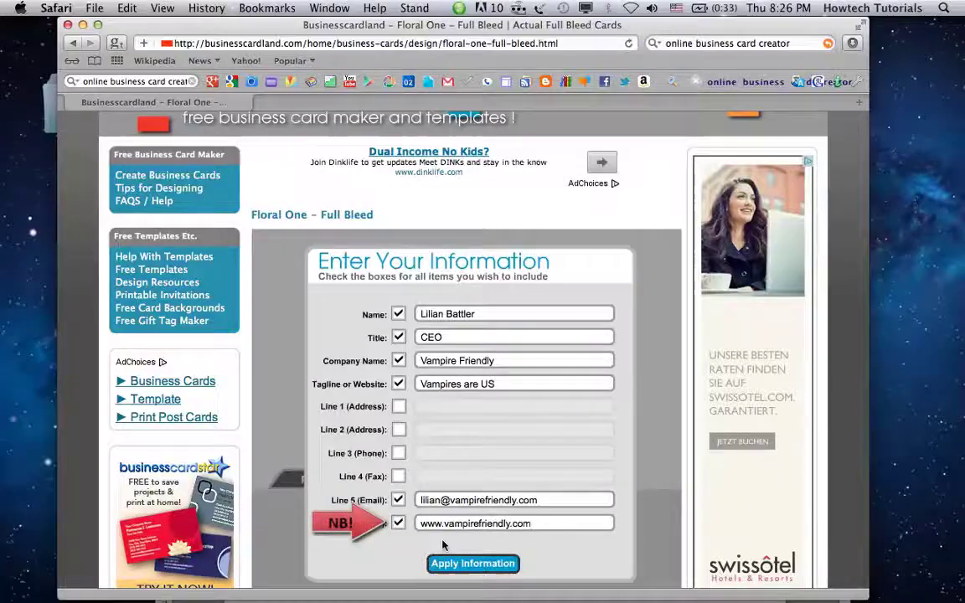
{"action": "left_click", "coordinate": [459, 563]}
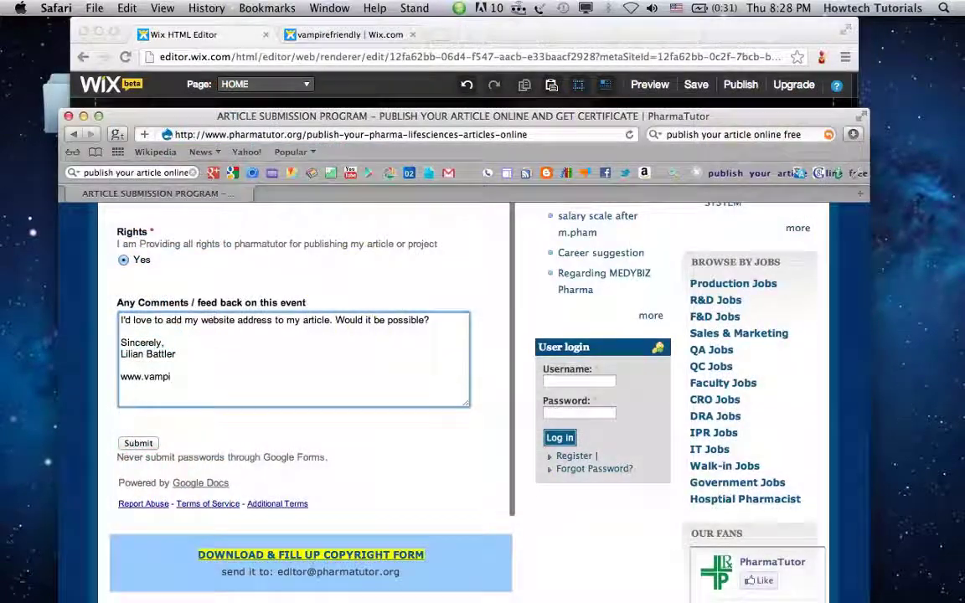
{"action": "type", "text": "refrie"}
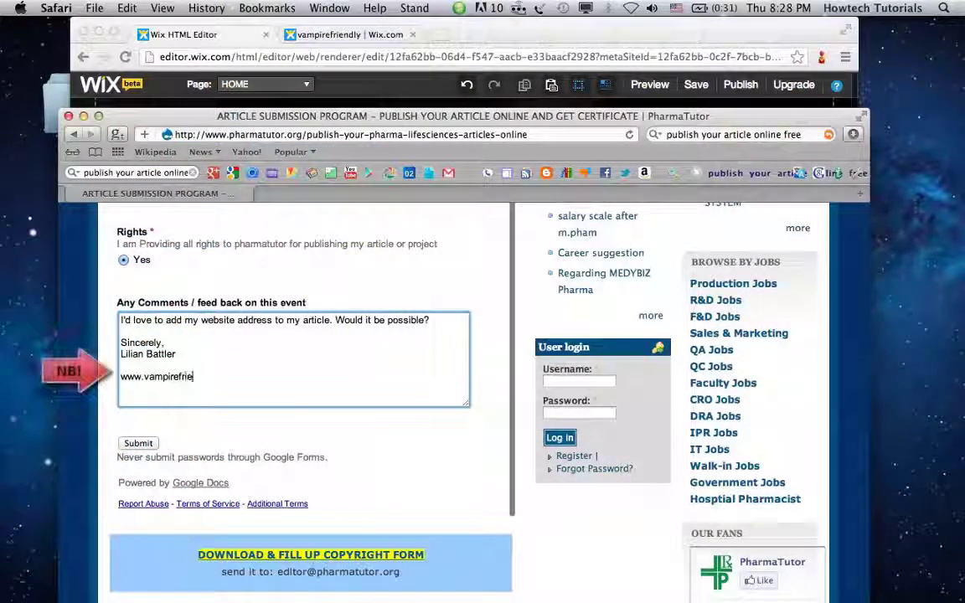
{"action": "type", "text": "ndly.com/"}
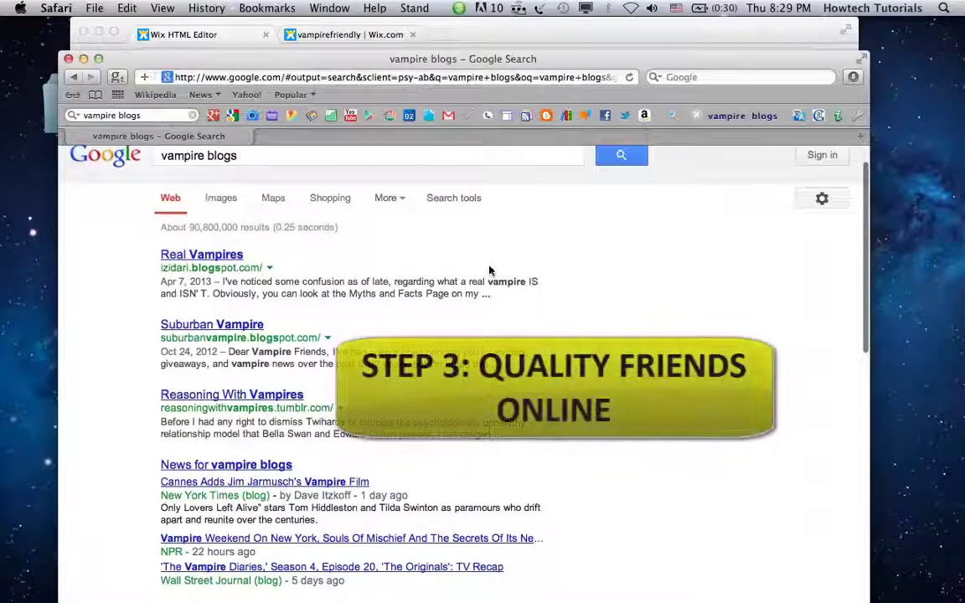
Step: Open the Real Vampires blog result and scroll down through the post
{"action": "scroll", "coordinate": [490, 270], "scroll_direction": "up", "scroll_amount": 2}
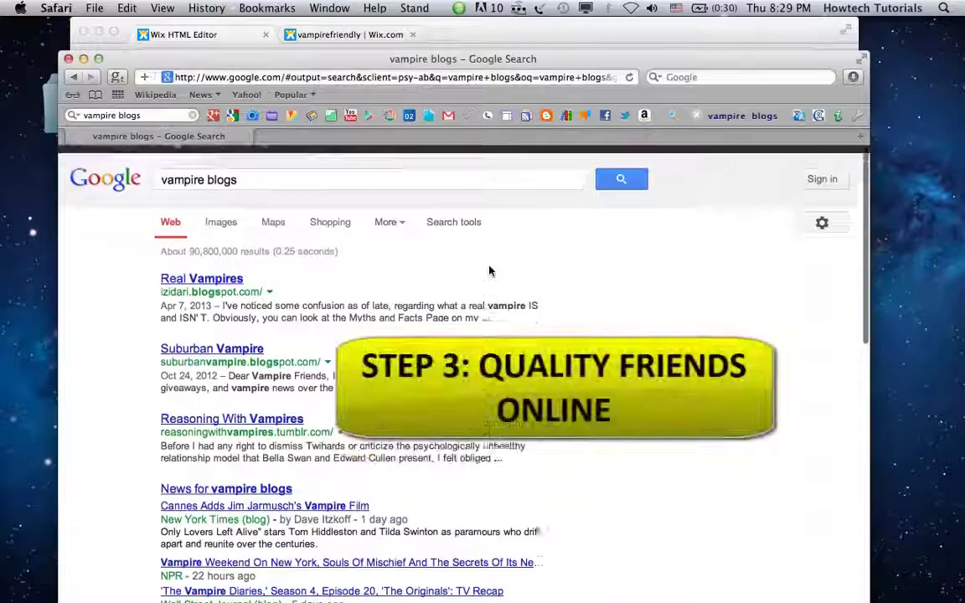
{"action": "left_click", "coordinate": [213, 294]}
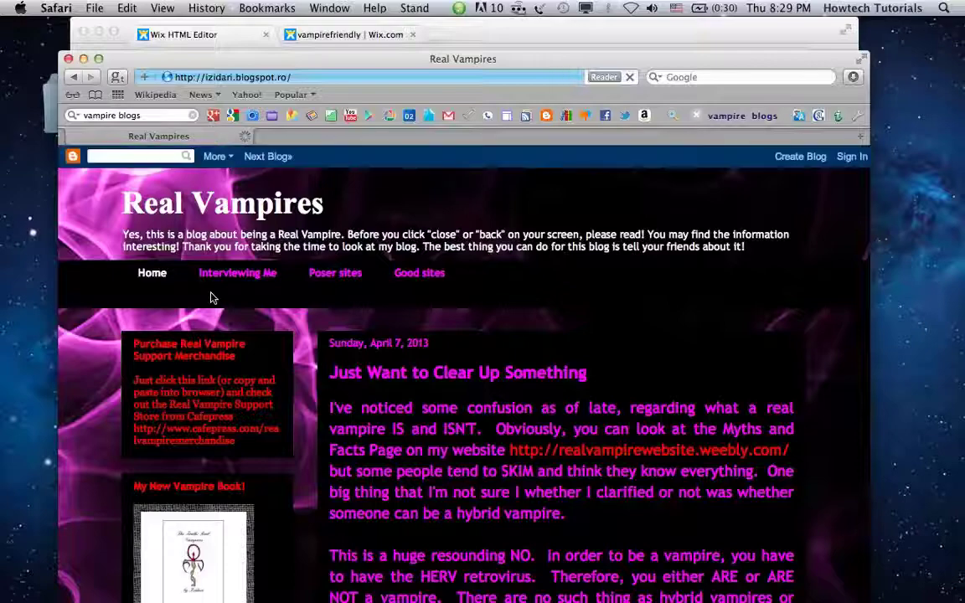
{"action": "scroll", "coordinate": [627, 365], "scroll_direction": "down", "scroll_amount": 10}
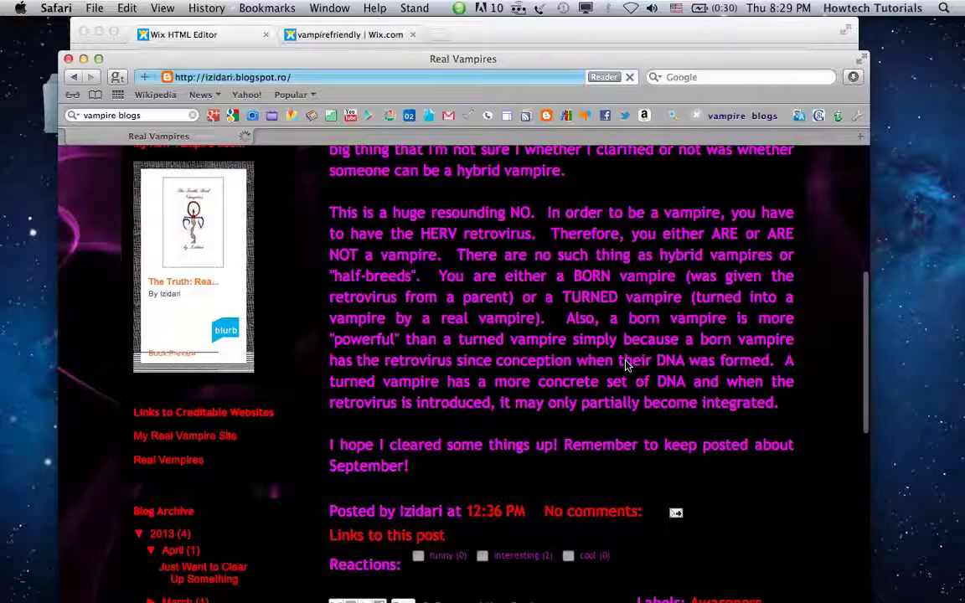
{"action": "scroll", "coordinate": [627, 365], "scroll_direction": "down", "scroll_amount": 5}
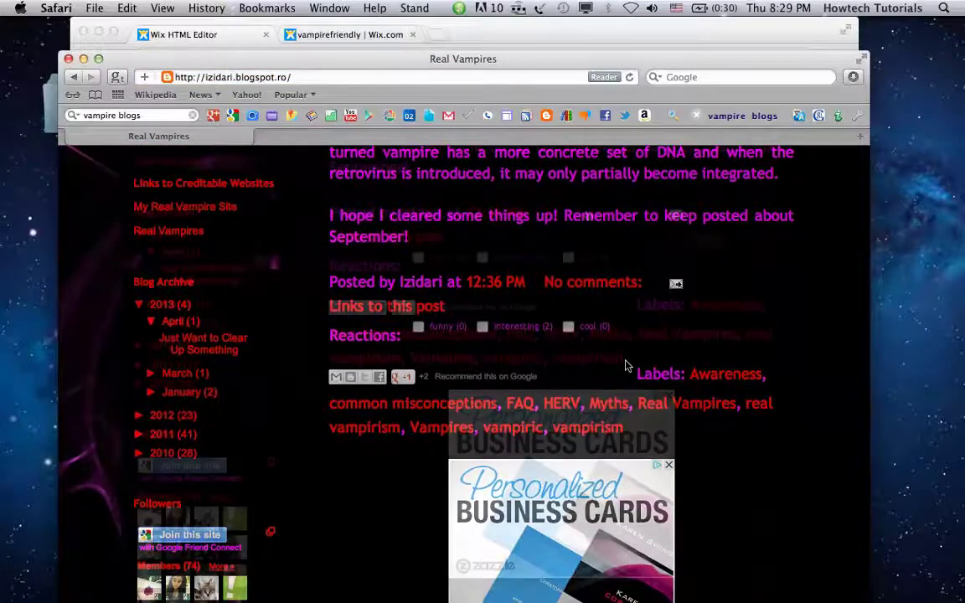
{"action": "left_click", "coordinate": [596, 282]}
{"action": "left_click", "coordinate": [397, 341]}
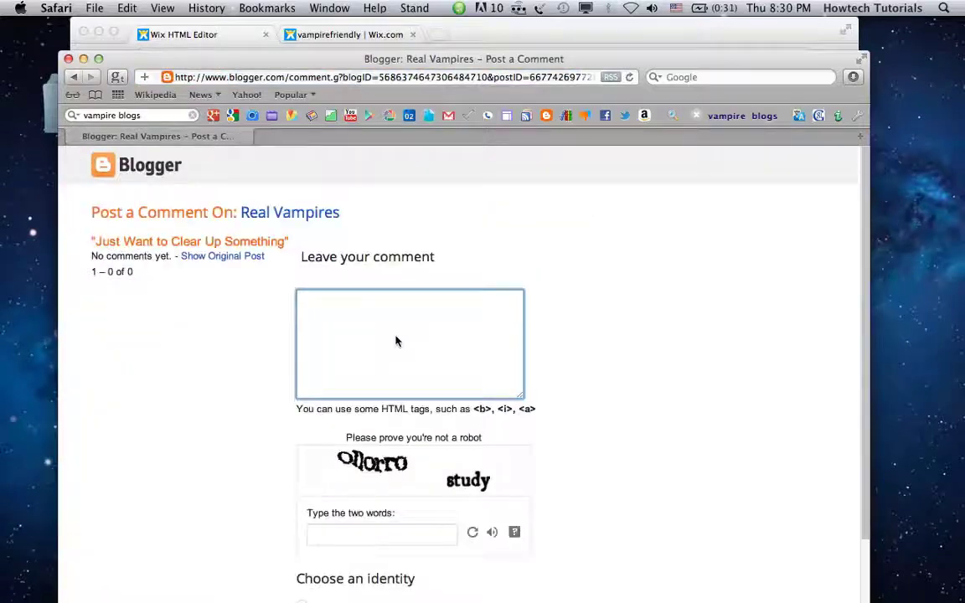
{"action": "type", "text": "Great blog"}
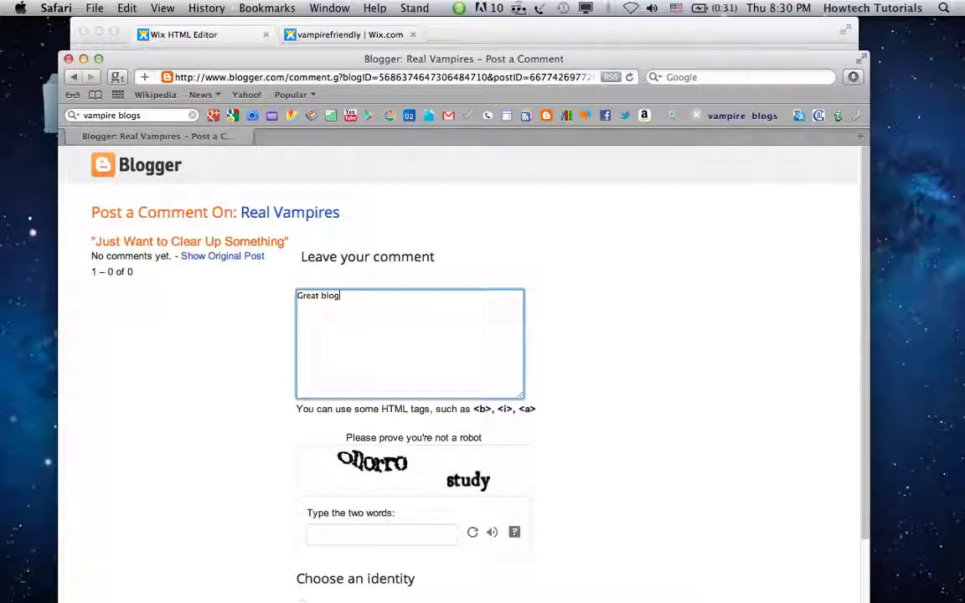
{"action": "type", "text": "Could I refer to your last"}
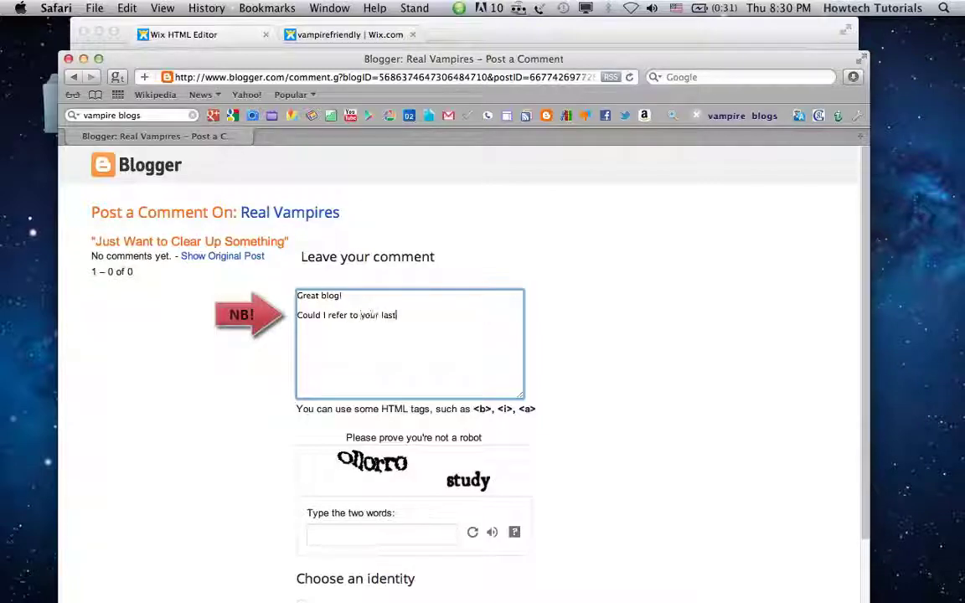
{"action": "type", "text": " article "}
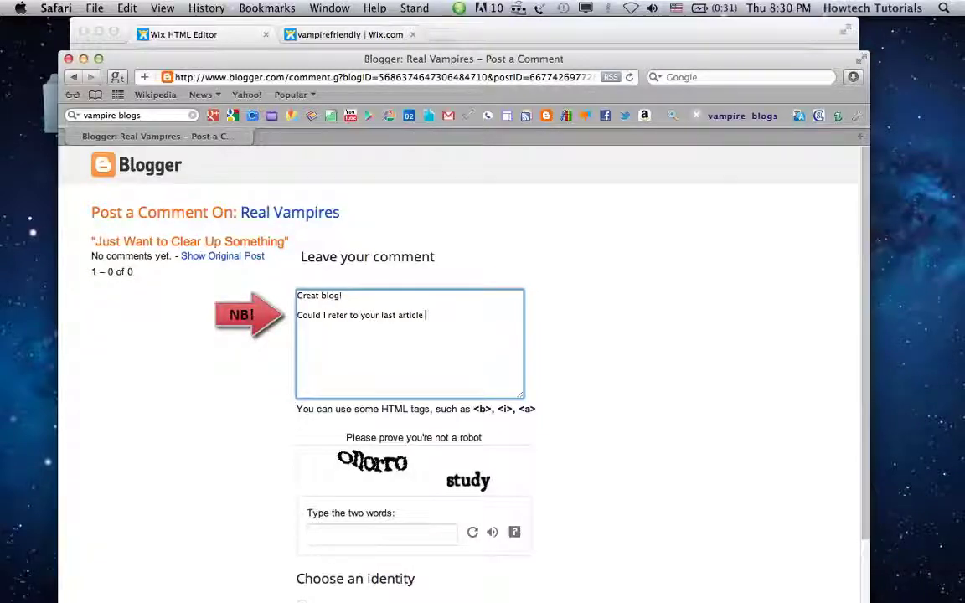
{"action": "type", "text": "on www.vampiref"}
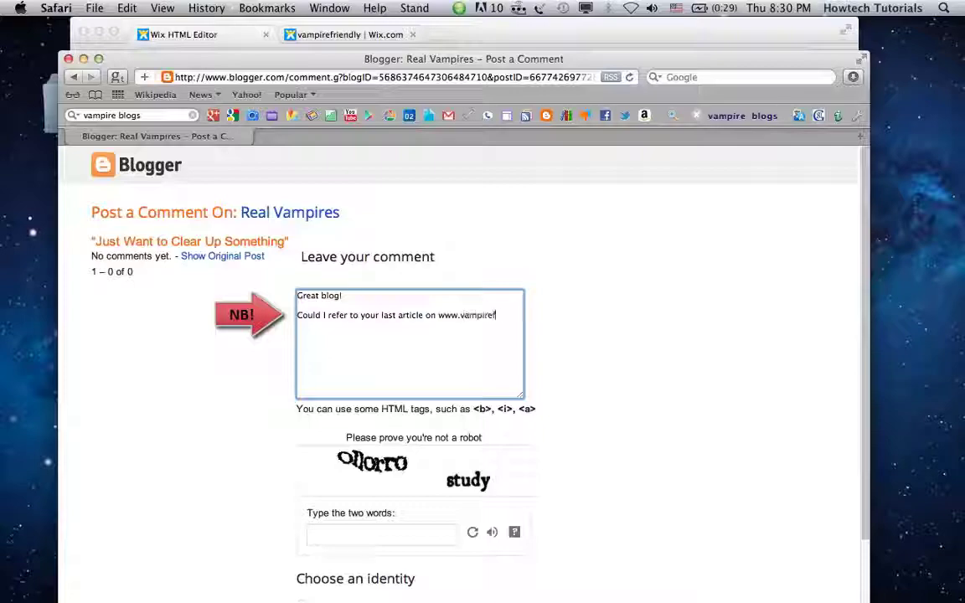
{"action": "type", "text": "riendly"}
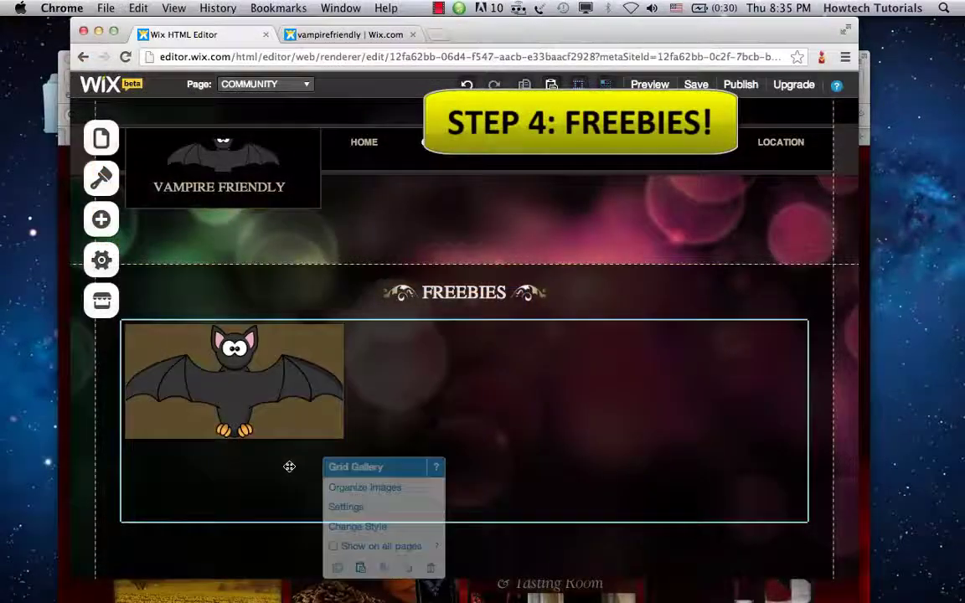
Step: Caption the bat image in the Freebies gallery 'FREE USERPICS TO DOWNLOAD'
{"action": "double_click", "coordinate": [289, 467]}
{"action": "left_click", "coordinate": [437, 383]}
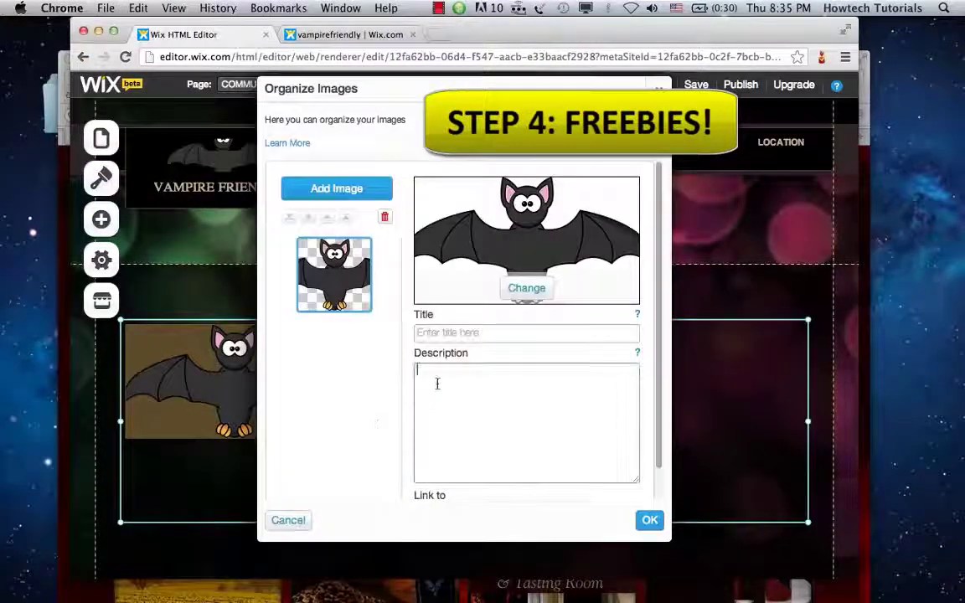
{"action": "type", "text": "FREE USE"}
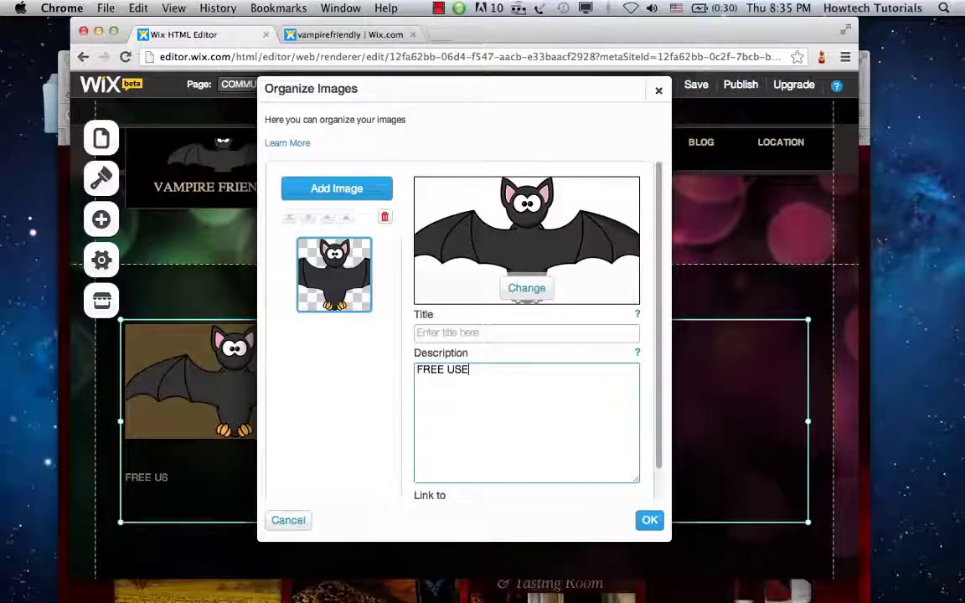
{"action": "type", "text": "RPICS TO"}
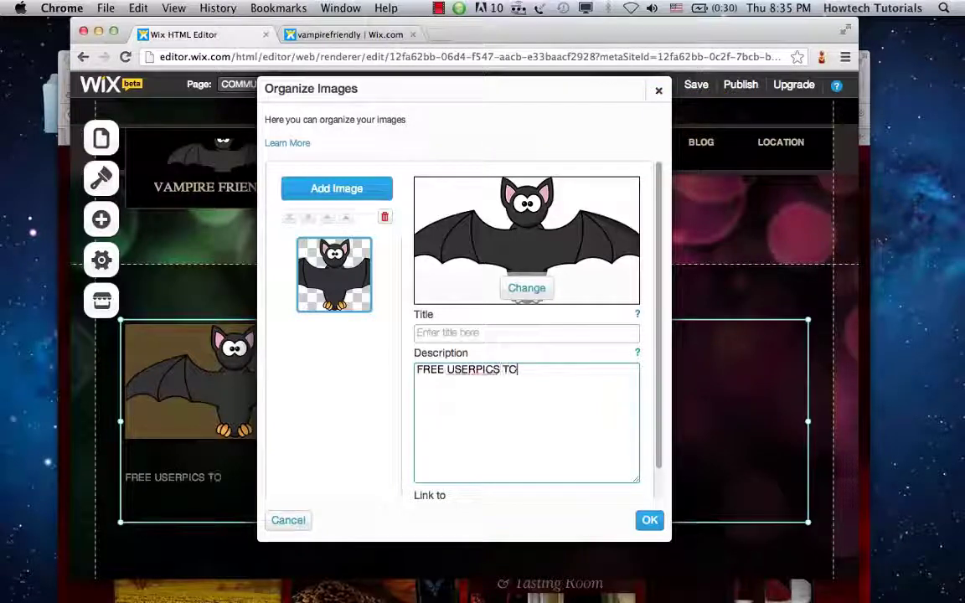
{"action": "type", "text": " DOWNLOAD!"}
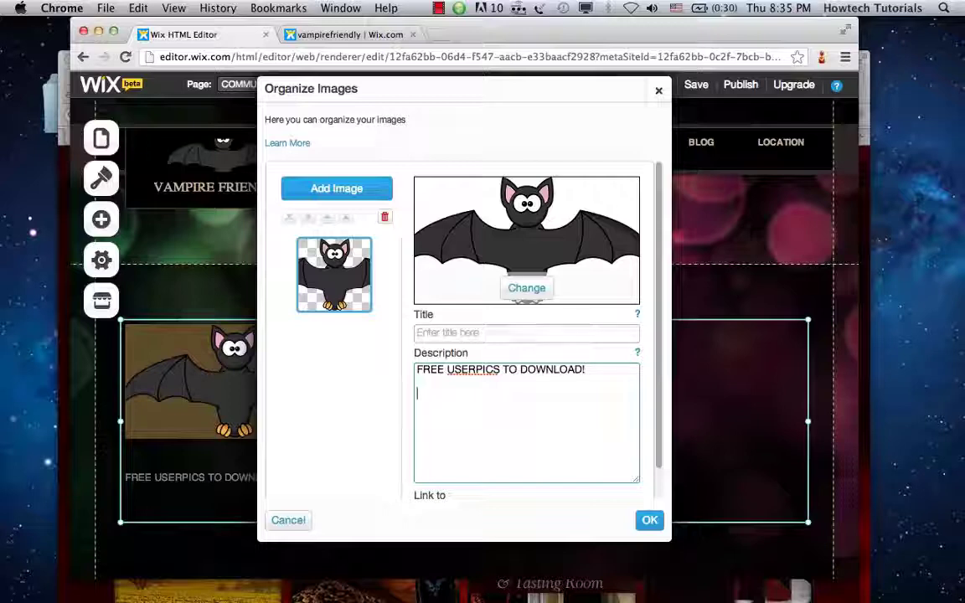
{"action": "left_click", "coordinate": [650, 521]}
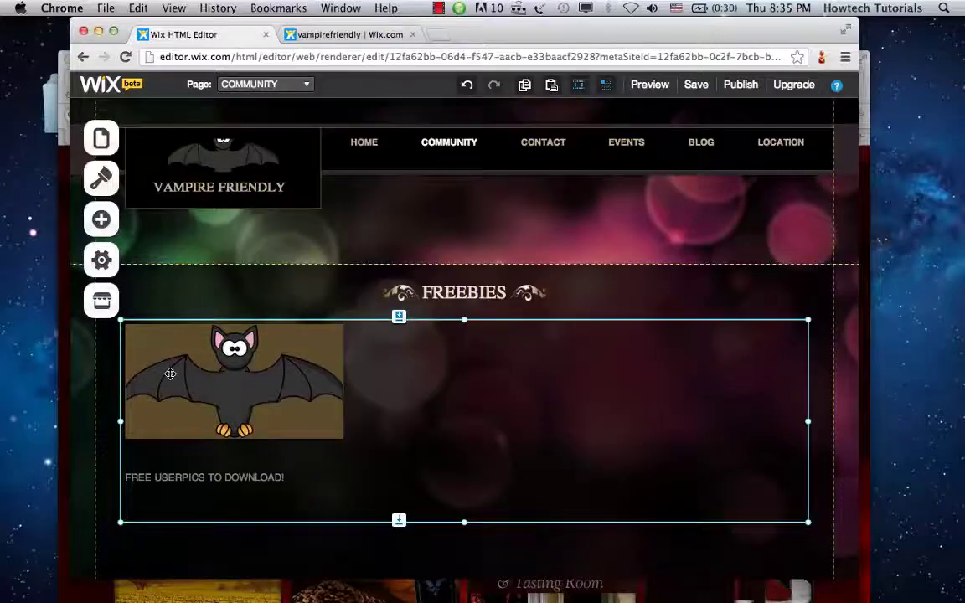
{"action": "left_click", "coordinate": [190, 473]}
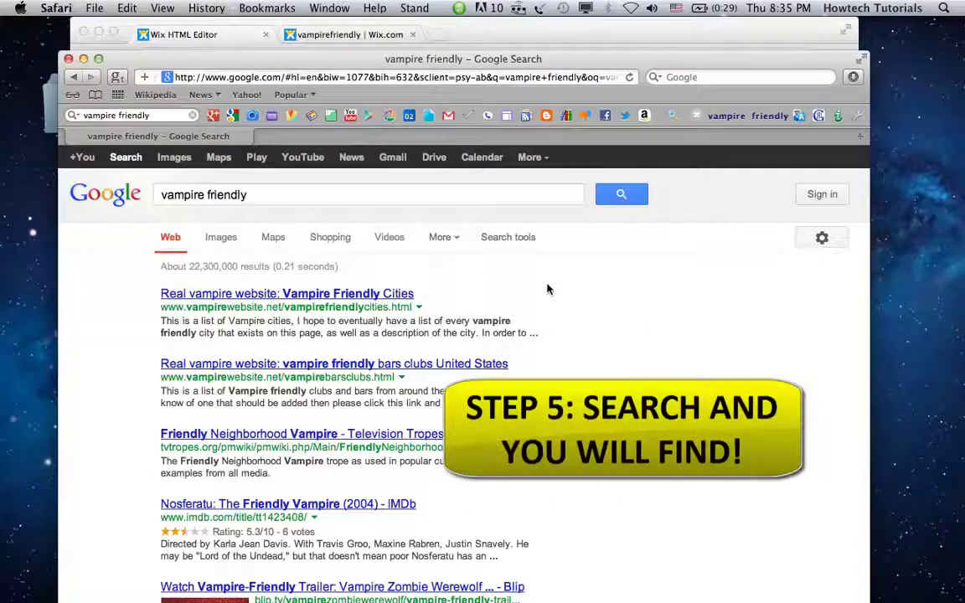
Step: Search Google for 'vampire friendly', then extend the query with a first name
{"action": "left_click", "coordinate": [74, 76]}
{"action": "type", "text": "v"}
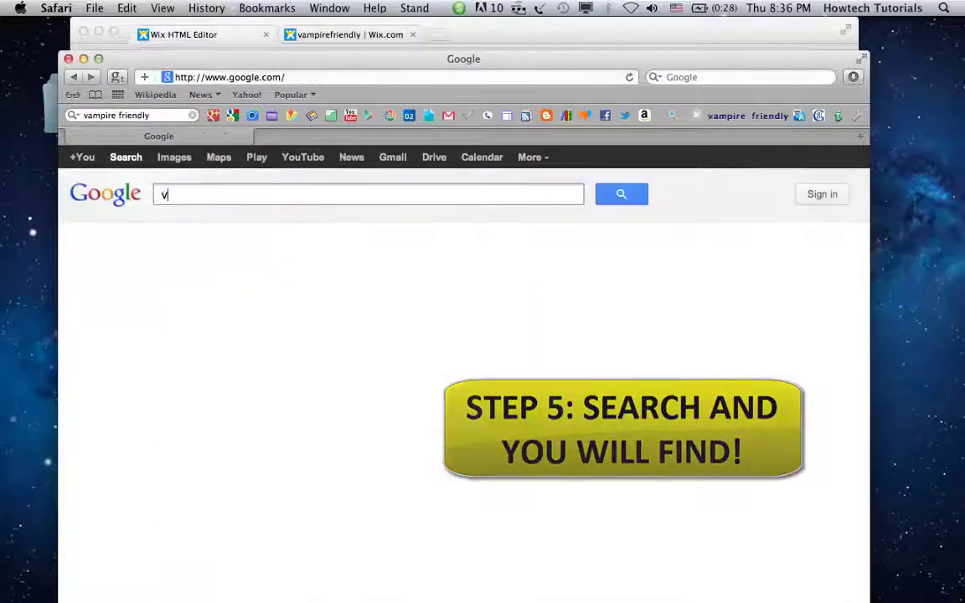
{"action": "type", "text": "ampire friendly"}
{"action": "key", "text": "Return"}
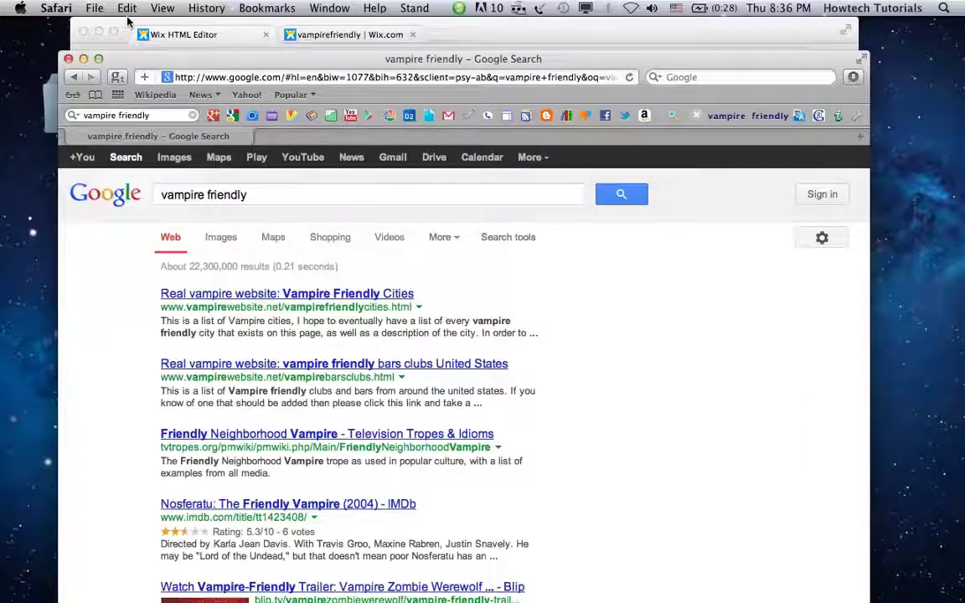
{"action": "key", "text": "super+a"}
{"action": "type", "text": "vampire friendly"}
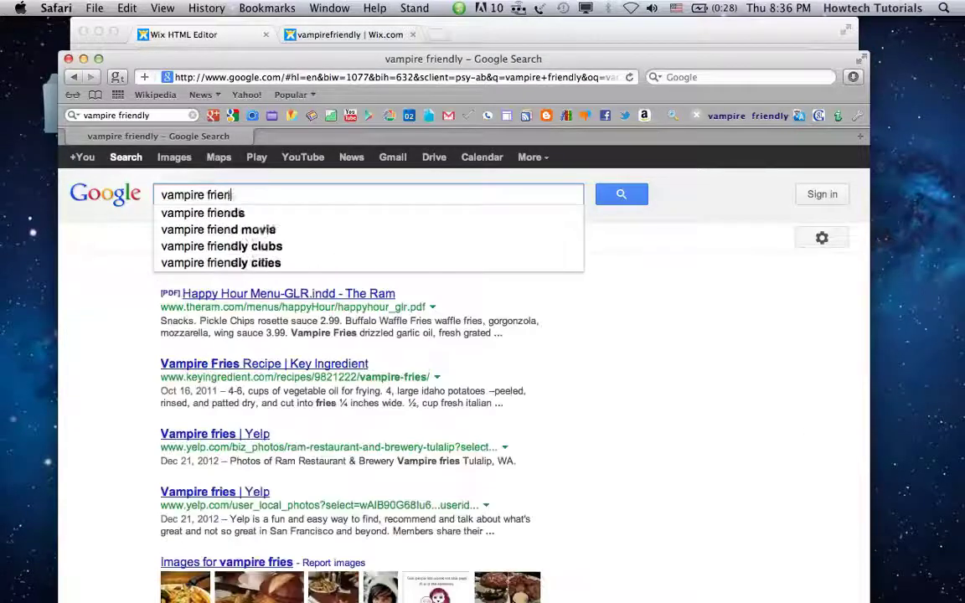
{"action": "key", "text": "Return"}
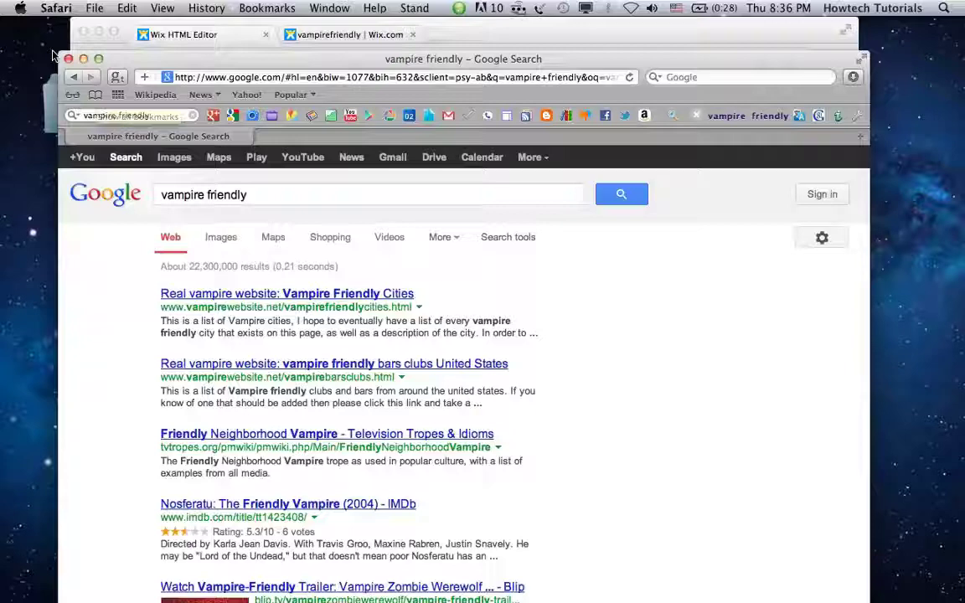
{"action": "left_click", "coordinate": [250, 195]}
{"action": "type", "text": "lilian"}
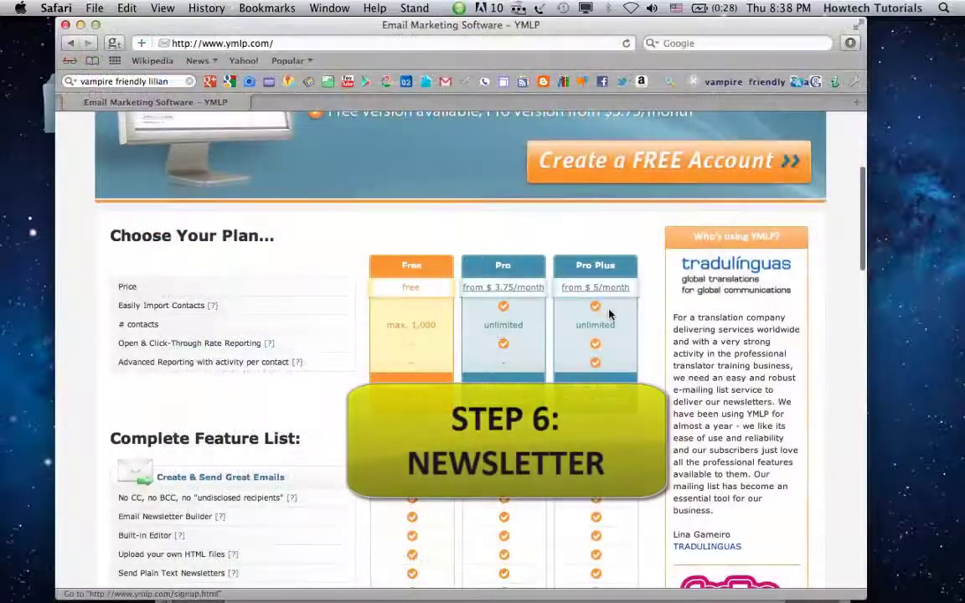
Step: Review YMLP's free plan features and start a free trial account with the e-mail address
{"action": "left_click", "coordinate": [410, 265]}
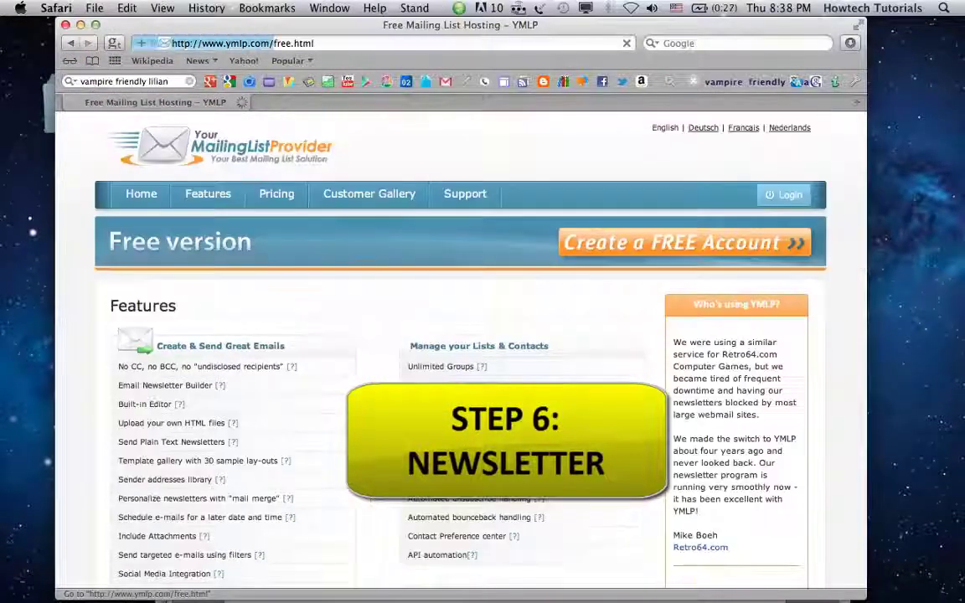
{"action": "scroll", "coordinate": [369, 359], "scroll_direction": "down", "scroll_amount": 2}
{"action": "scroll", "coordinate": [370, 359], "scroll_direction": "down", "scroll_amount": 3}
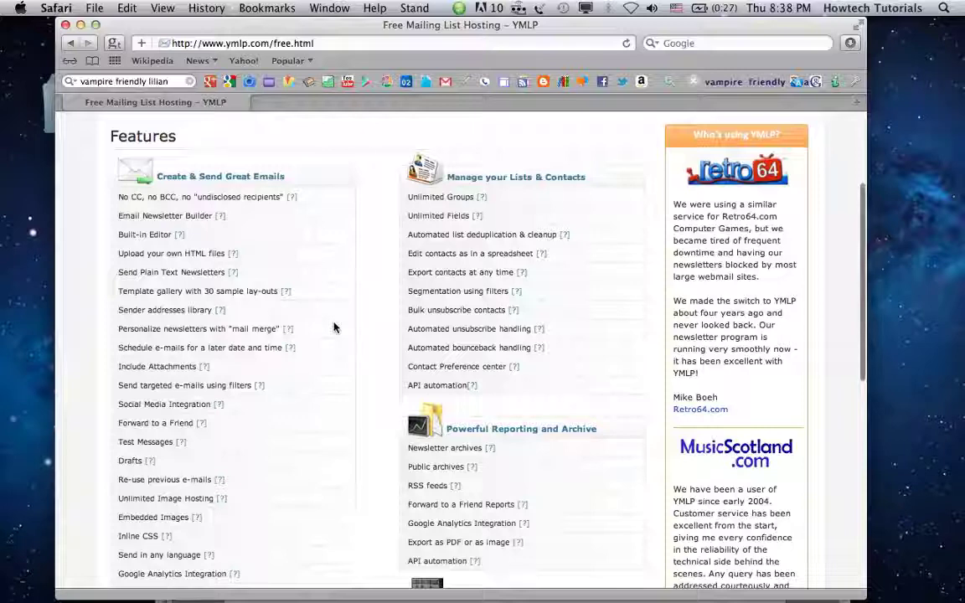
{"action": "scroll", "coordinate": [334, 327], "scroll_direction": "down", "scroll_amount": 3}
{"action": "scroll", "coordinate": [334, 328], "scroll_direction": "down", "scroll_amount": 7}
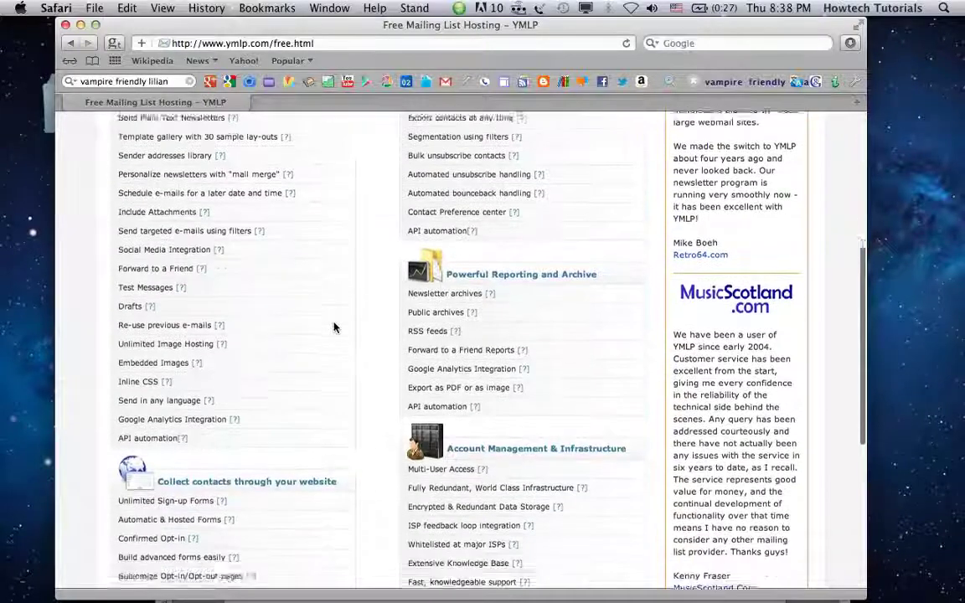
{"action": "scroll", "coordinate": [334, 328], "scroll_direction": "down", "scroll_amount": 3}
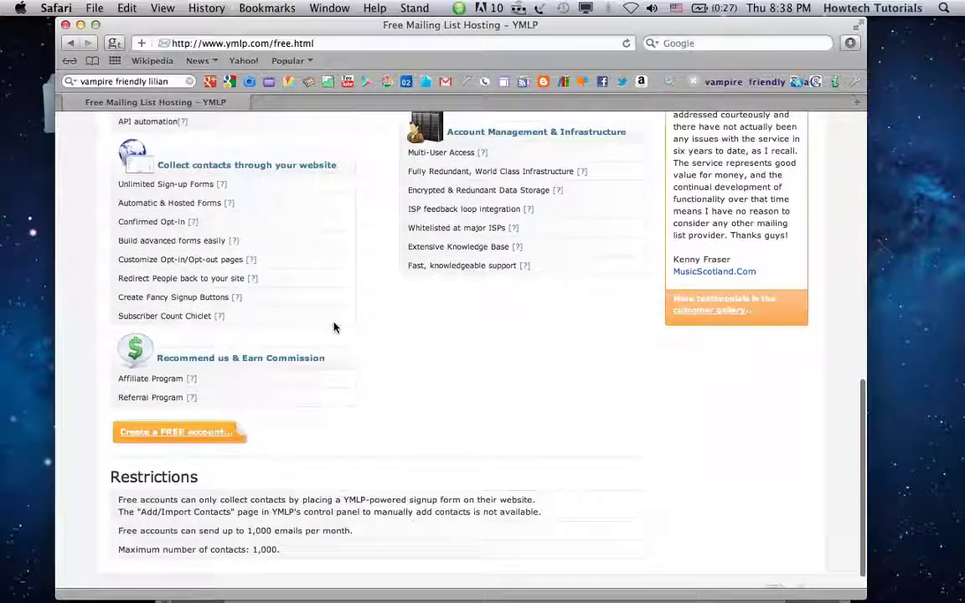
{"action": "left_click", "coordinate": [147, 435]}
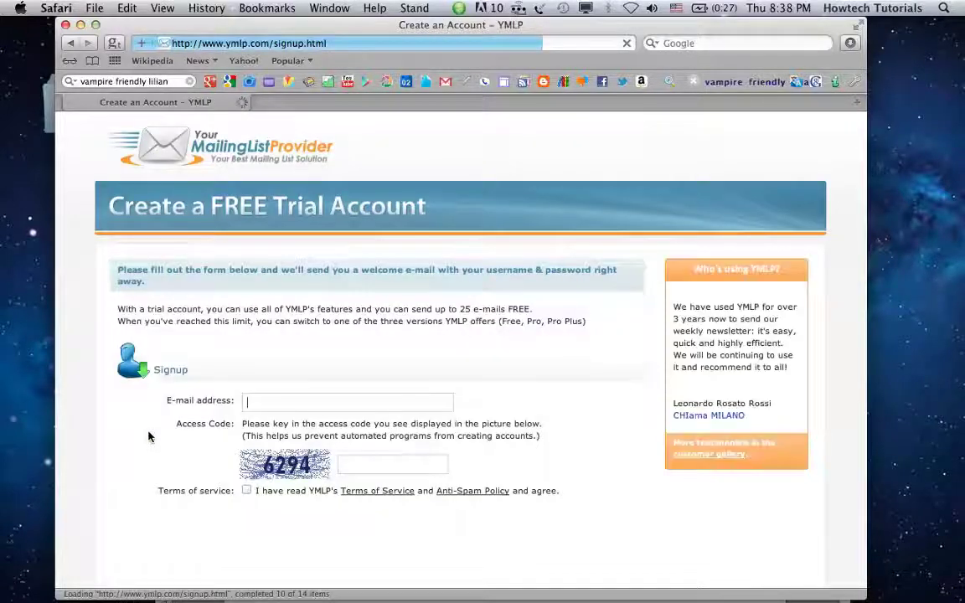
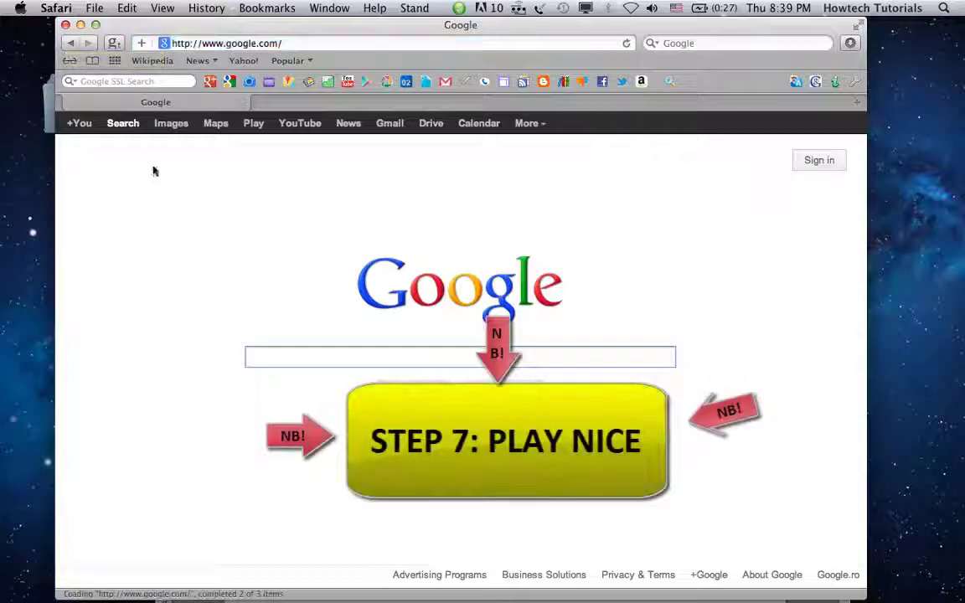
Step: Search Google for 'what is black hat seo' and scroll the results
{"action": "type", "text": "wh"}
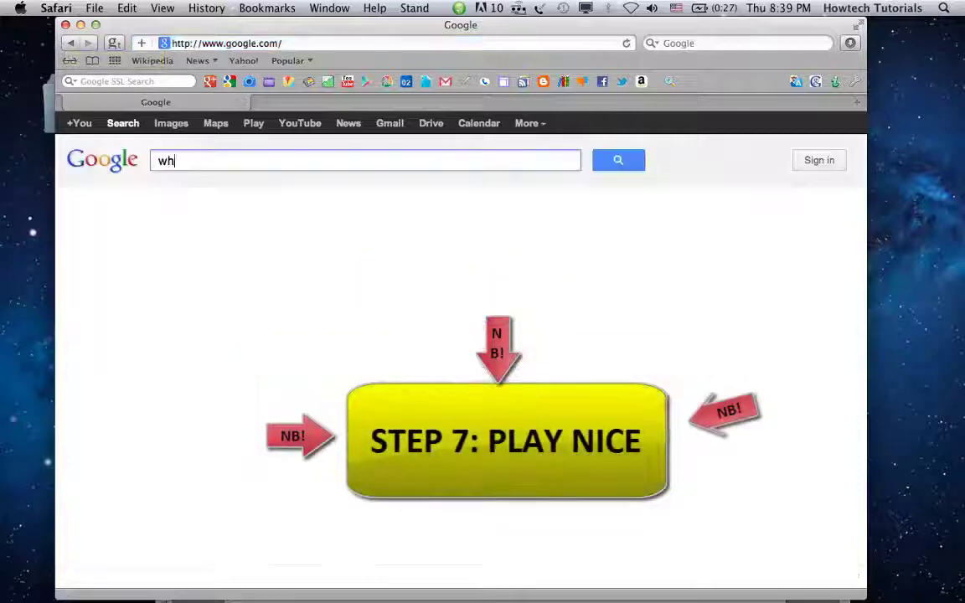
{"action": "type", "text": "at is black hat seo"}
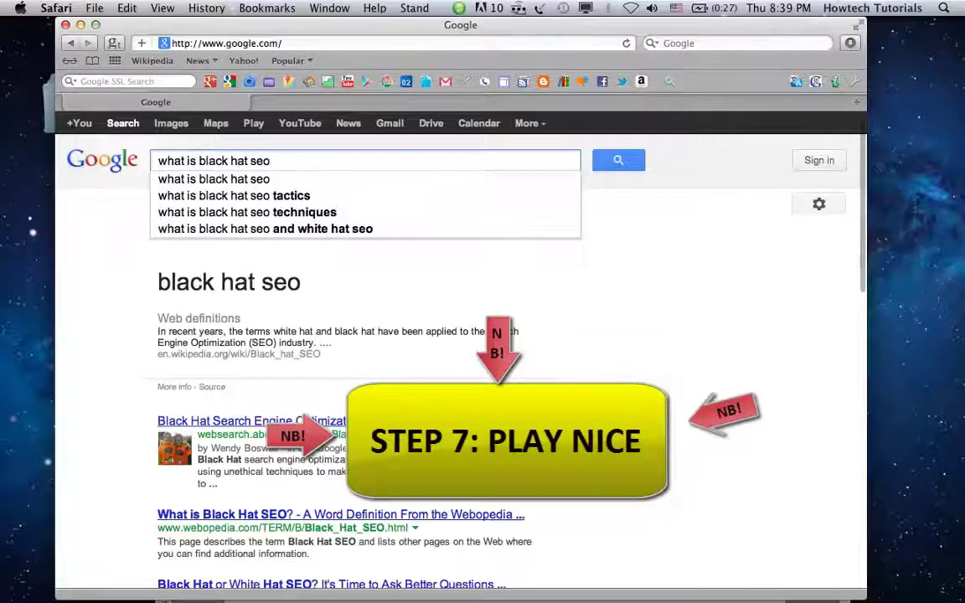
{"action": "key", "text": "Return"}
{"action": "scroll", "coordinate": [615, 287], "scroll_direction": "down", "scroll_amount": 7}
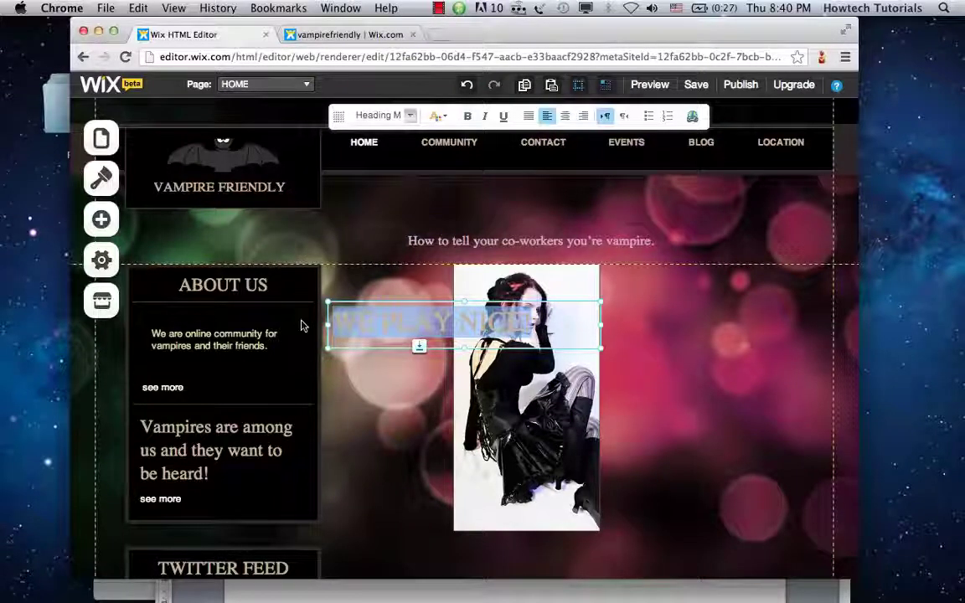
Step: Colour the 'WE PLAY NICE!' heading red and publish the site
{"action": "left_click", "coordinate": [439, 116]}
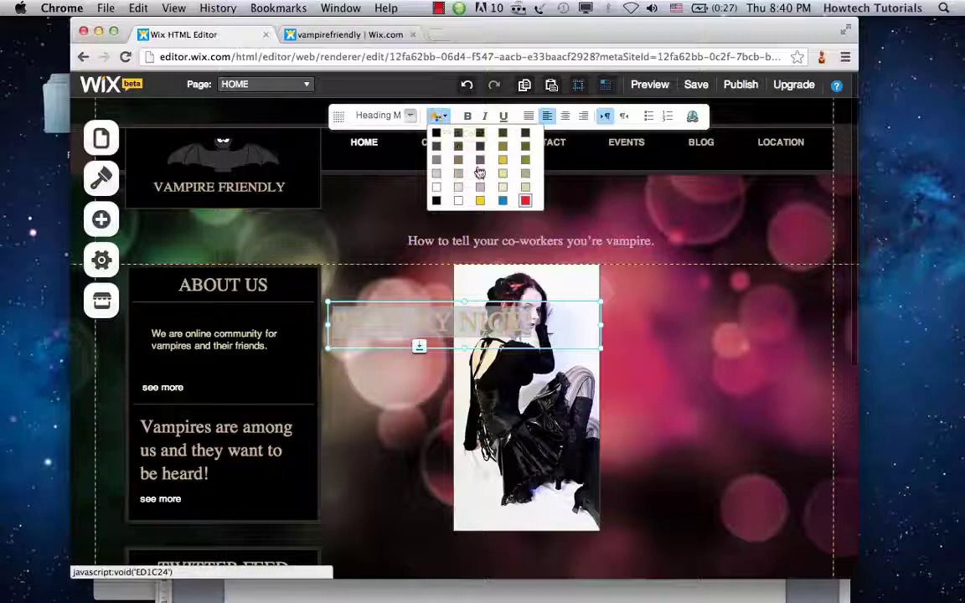
{"action": "left_click", "coordinate": [525, 200]}
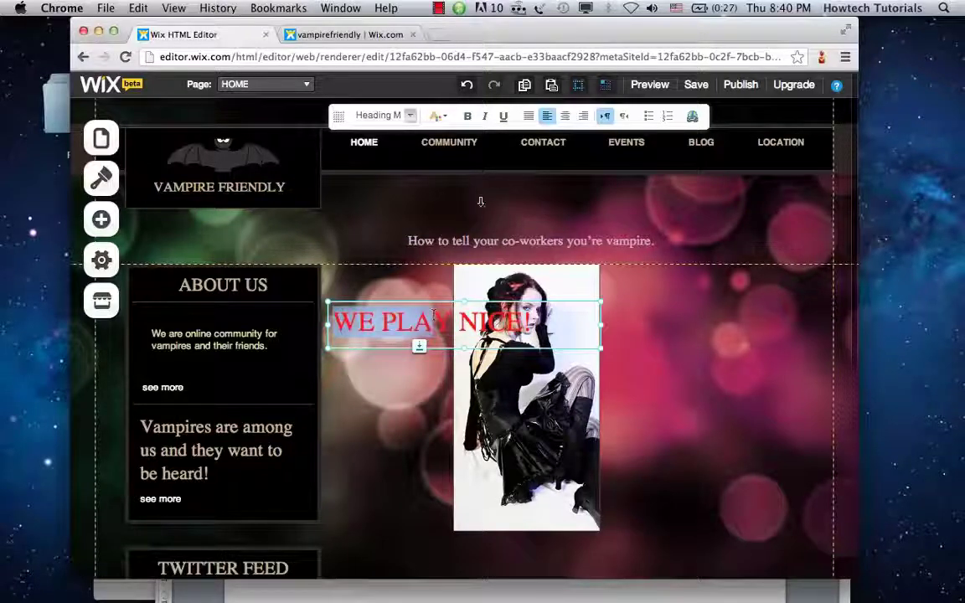
{"action": "left_click", "coordinate": [596, 320]}
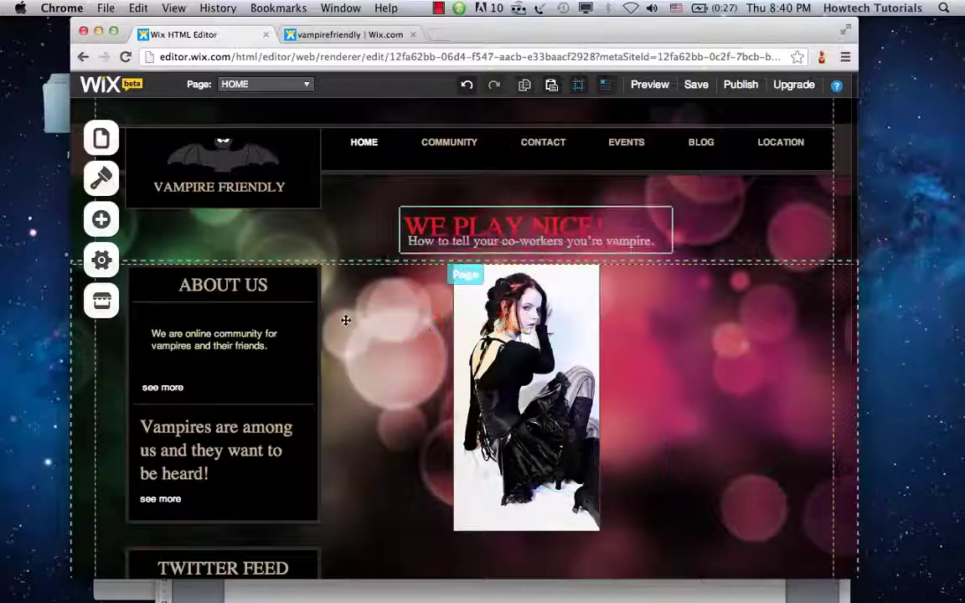
{"action": "left_click", "coordinate": [741, 84]}
{"action": "left_click", "coordinate": [461, 204]}
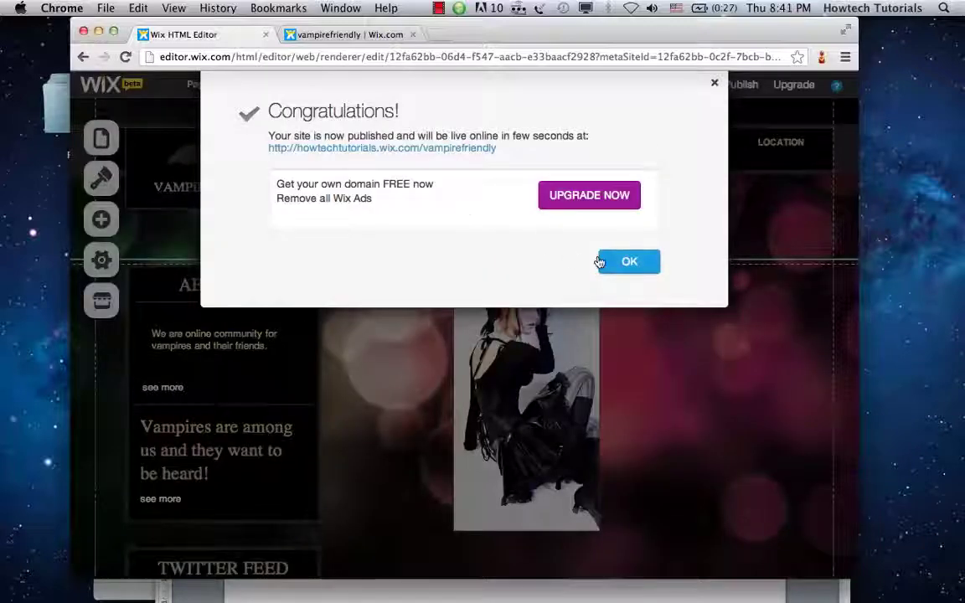
Step: Dismiss the publishing Congratulations message to reach the Promote your site prompt
{"action": "left_click", "coordinate": [601, 263]}
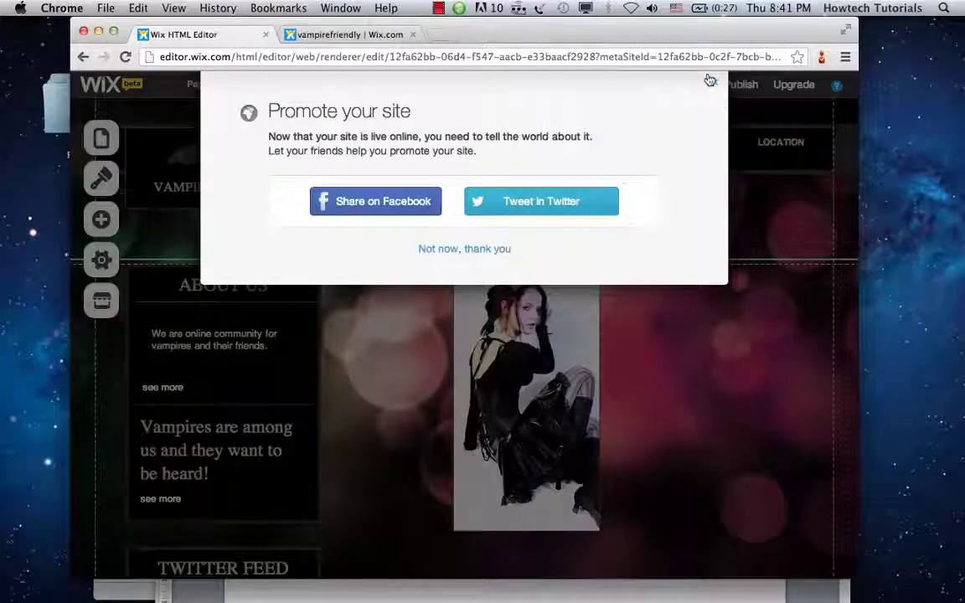